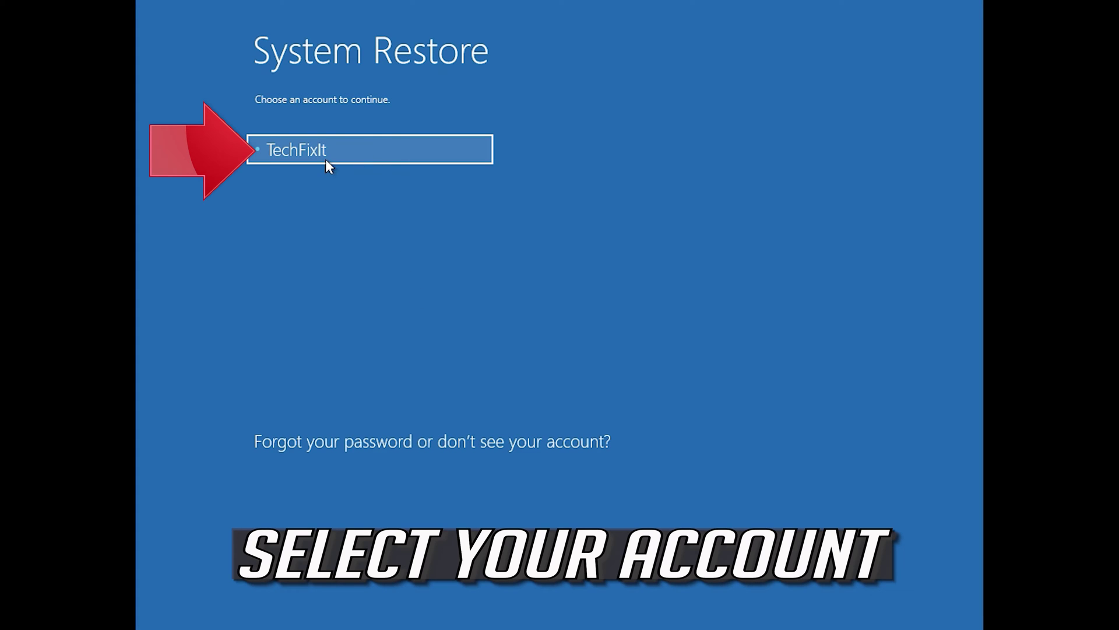
- Sign in with the listed account using an empty password to open System Restore
{"action": "left_click", "coordinate": [381, 147]}
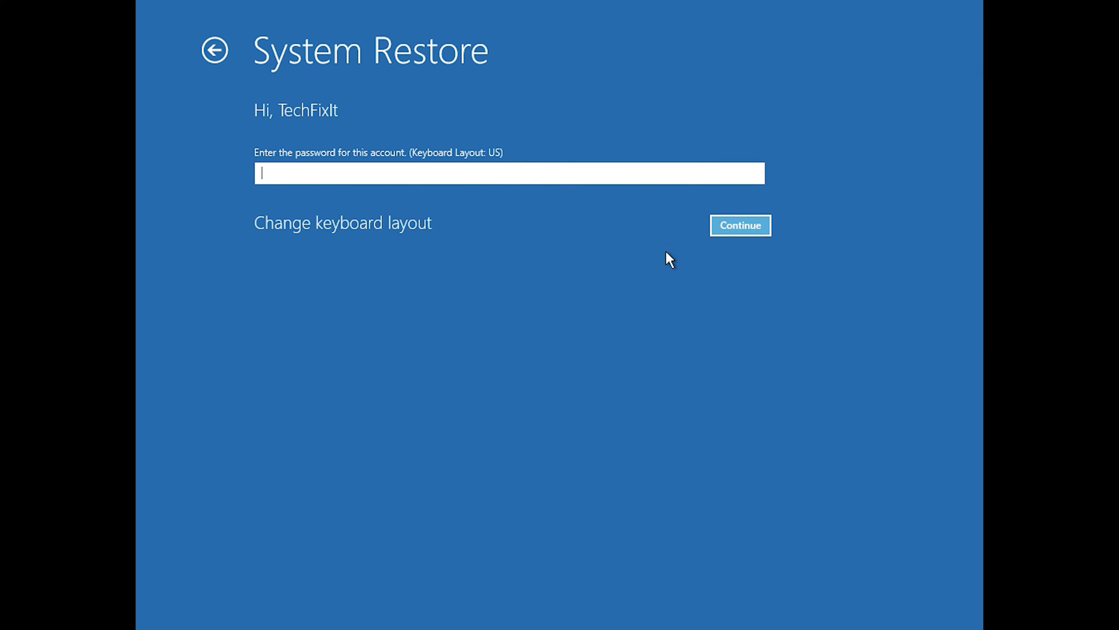
{"action": "left_click", "coordinate": [727, 225]}
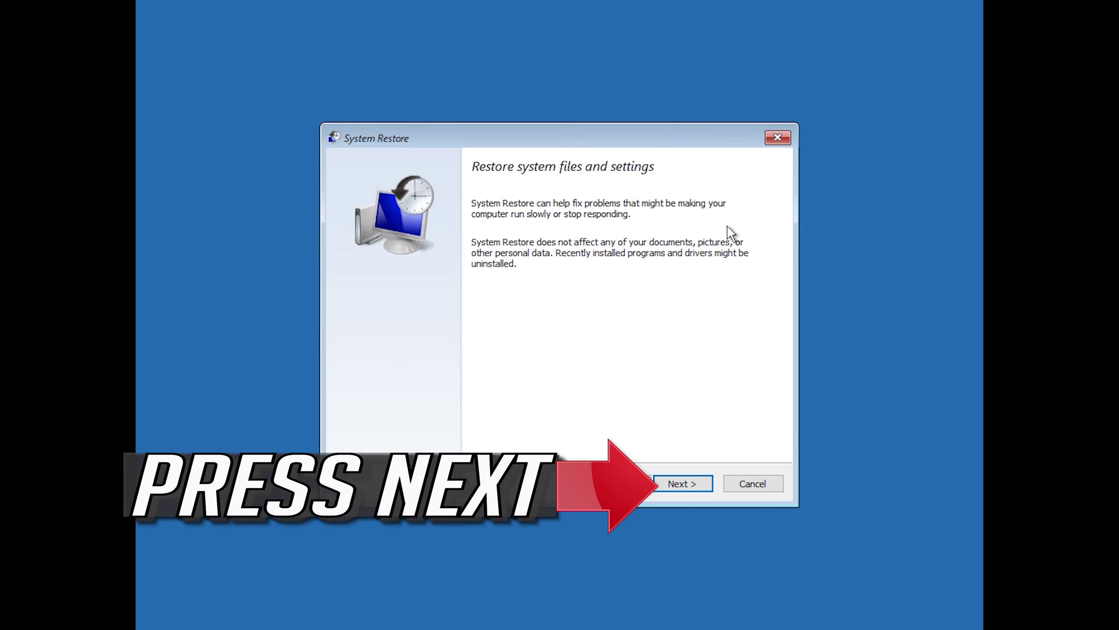
- Choose the 1/10/2020 12:21:42 AM restore point and go to its confirmation page
{"action": "left_click", "coordinate": [683, 483]}
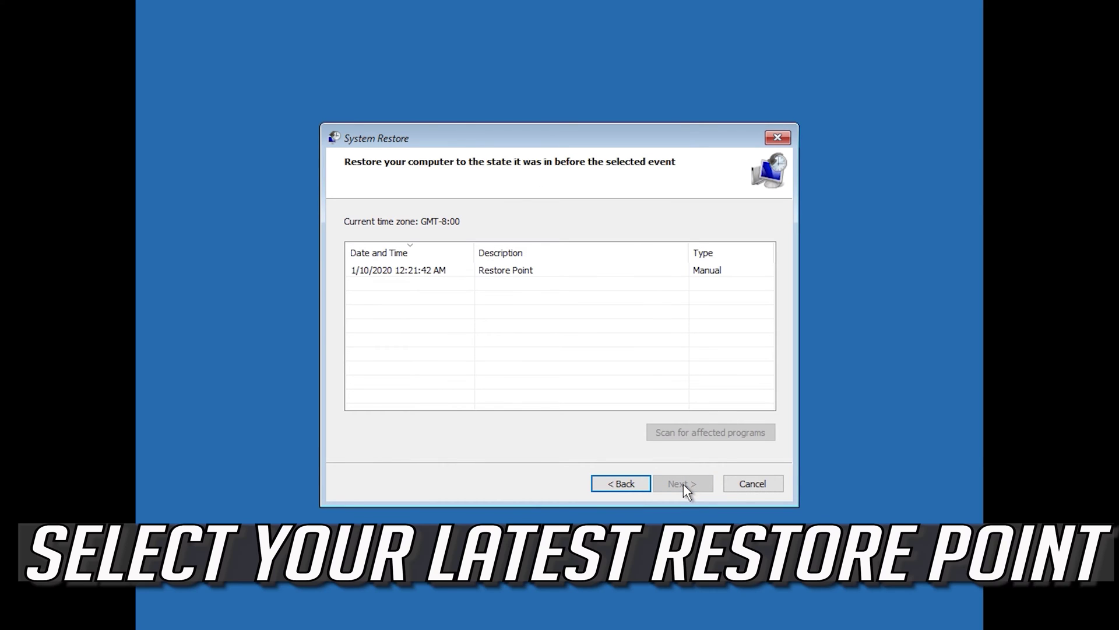
{"action": "left_click", "coordinate": [398, 272]}
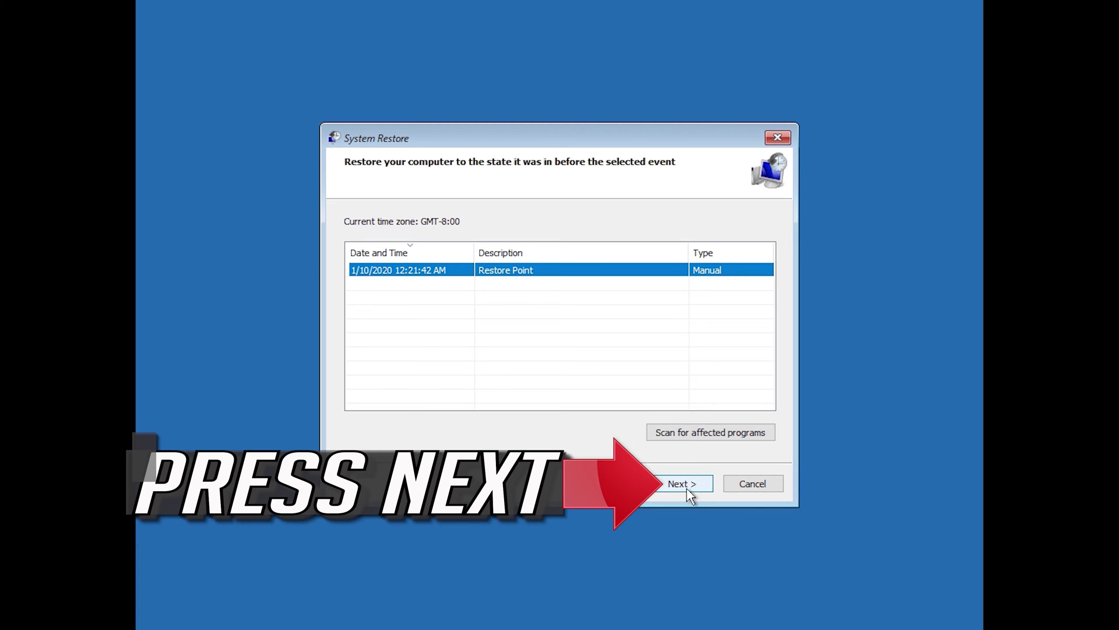
{"action": "left_click", "coordinate": [682, 484]}
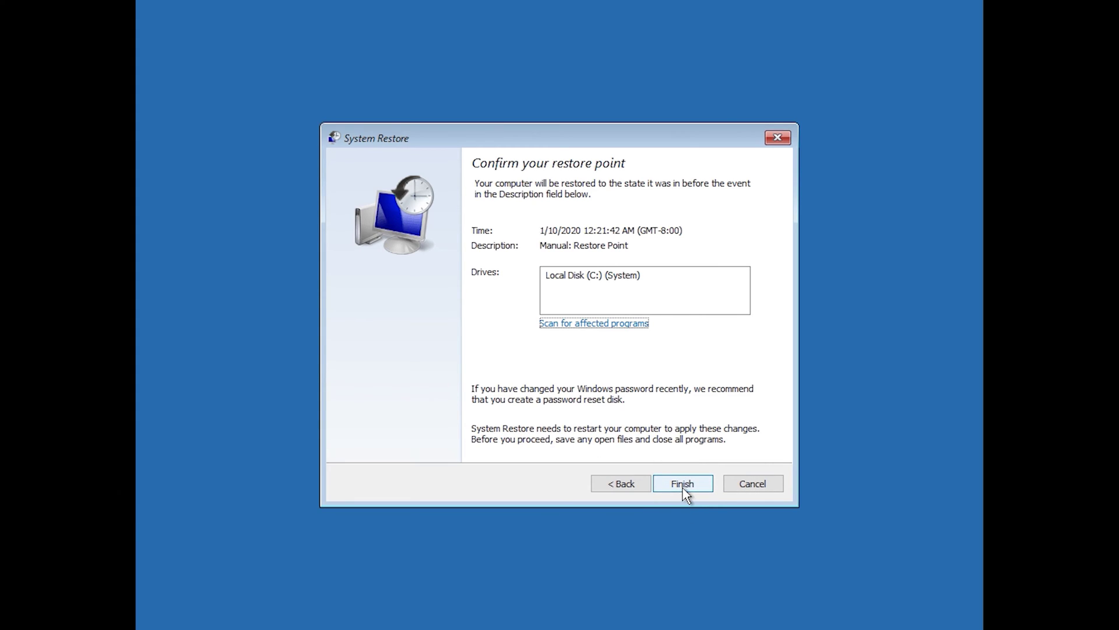
- Finish the wizard and confirm restoring drive C to the 1/10/2020 point
{"action": "left_click", "coordinate": [683, 483]}
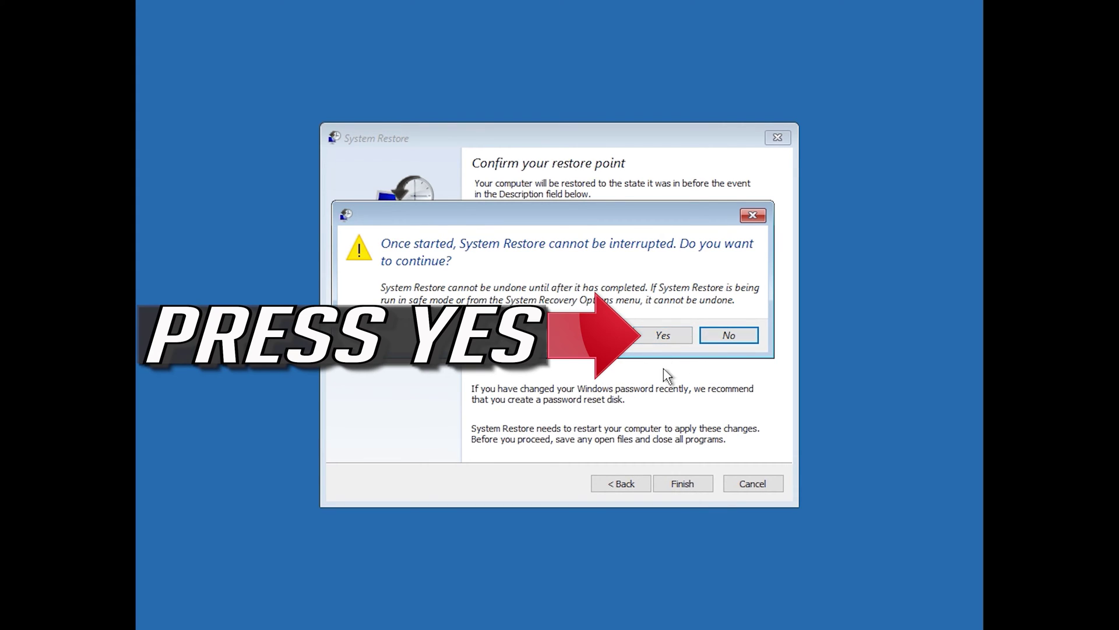
{"action": "left_click", "coordinate": [660, 339]}
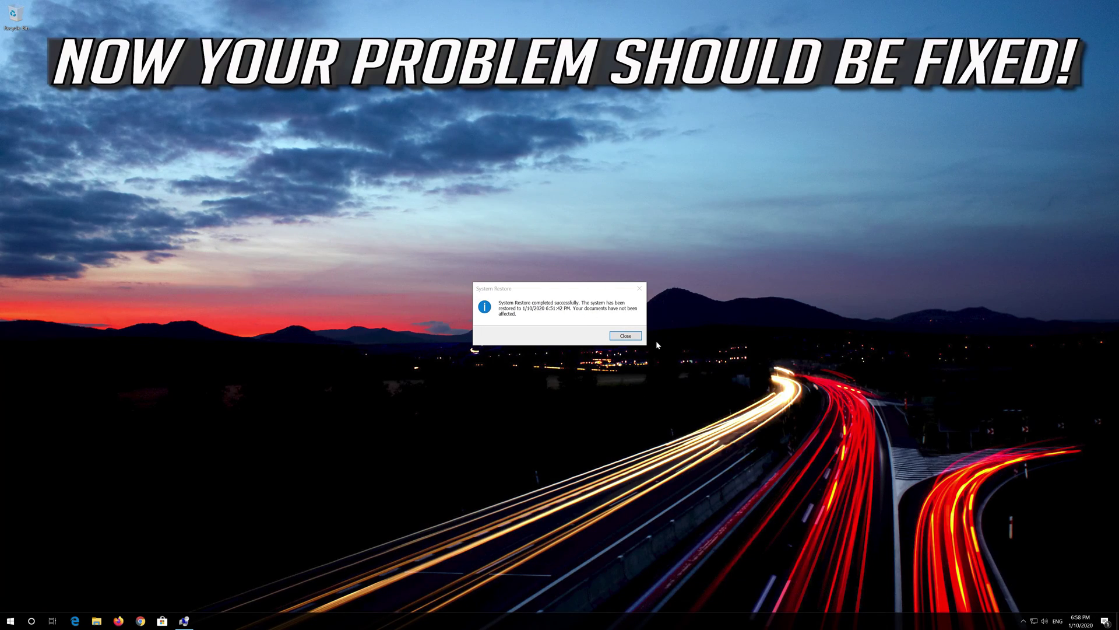
- Close the 'System Restore completed successfully' message
{"action": "left_click", "coordinate": [624, 337]}
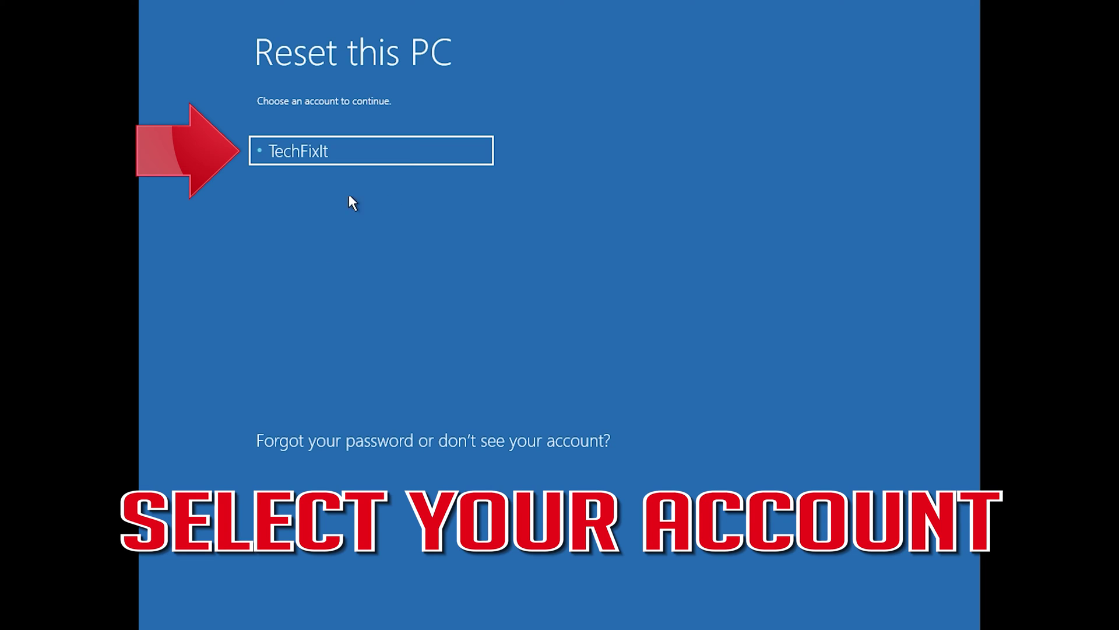
- Select the listed account and continue with a blank password for Reset this PC
{"action": "left_click", "coordinate": [418, 145]}
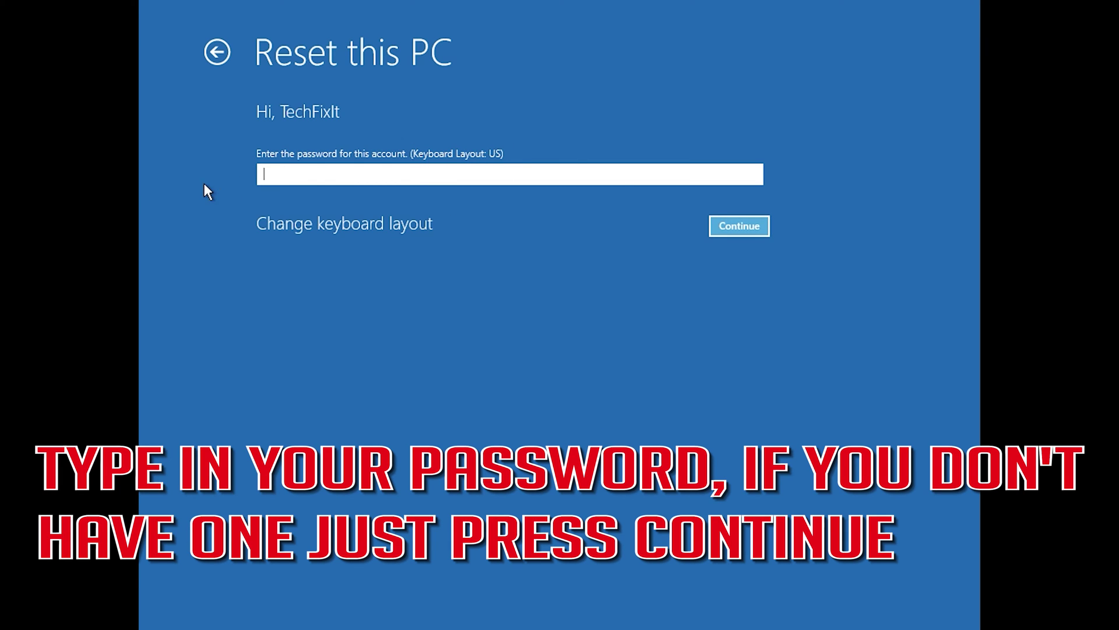
{"action": "key", "text": "Return"}
{"action": "left_click", "coordinate": [754, 230]}
{"action": "left_click", "coordinate": [728, 233]}
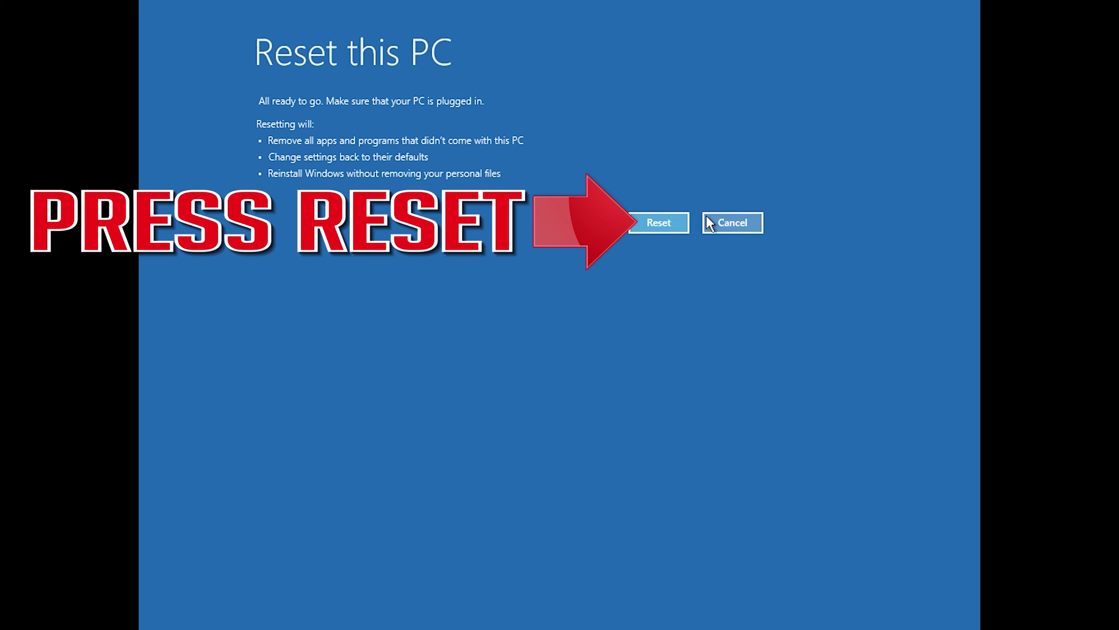
- Start the reset that reinstalls Windows while keeping personal files
{"action": "left_click", "coordinate": [664, 225]}
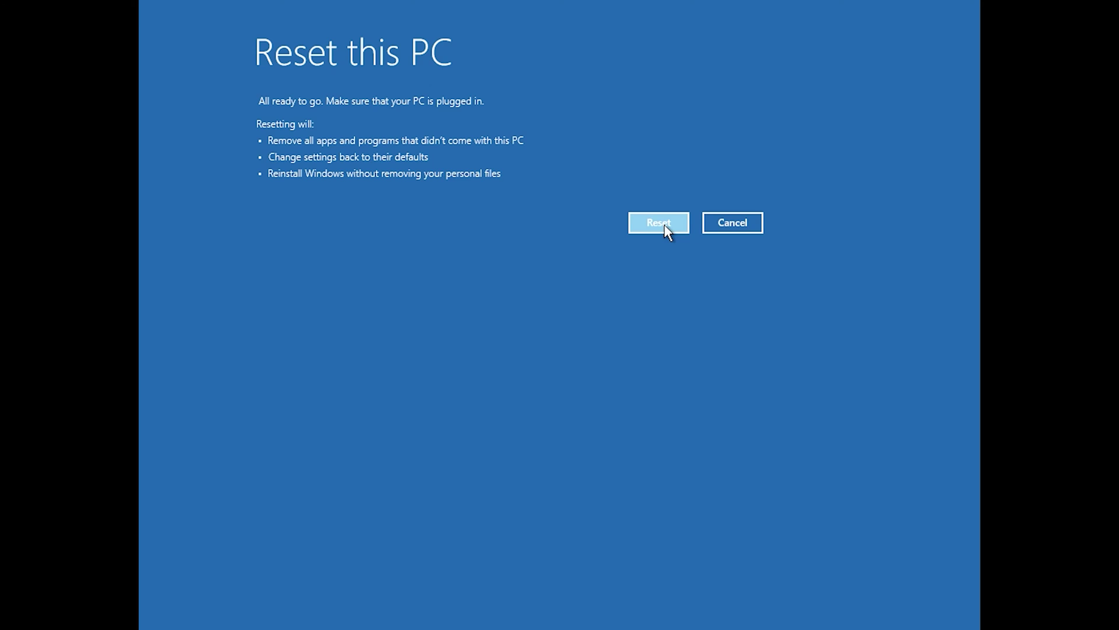